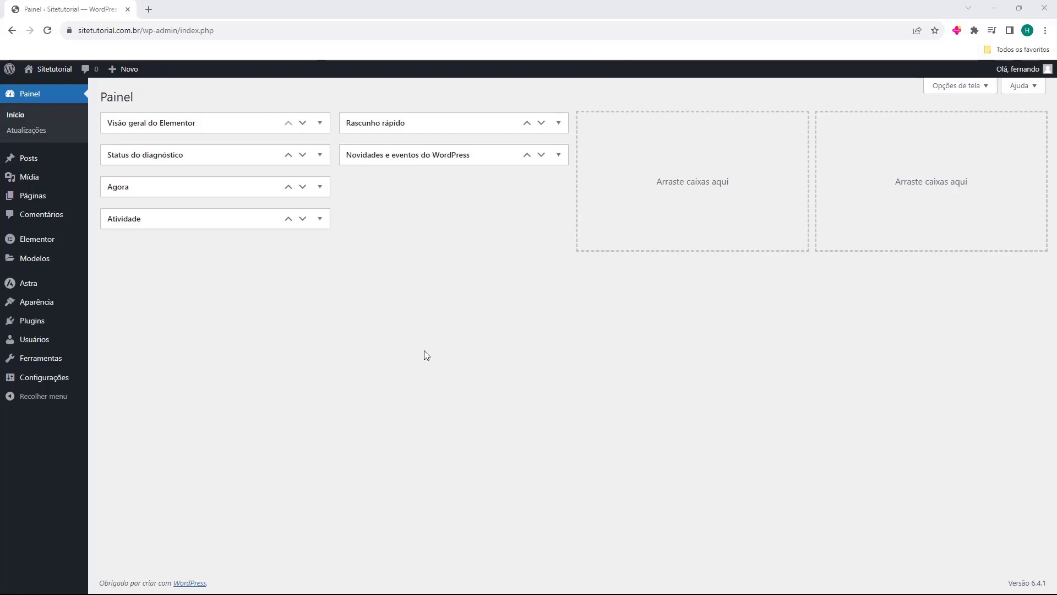
Create a new page titled "Pagina Tutorial" and open it for editing with Elementor.
mouse_move(38, 208)
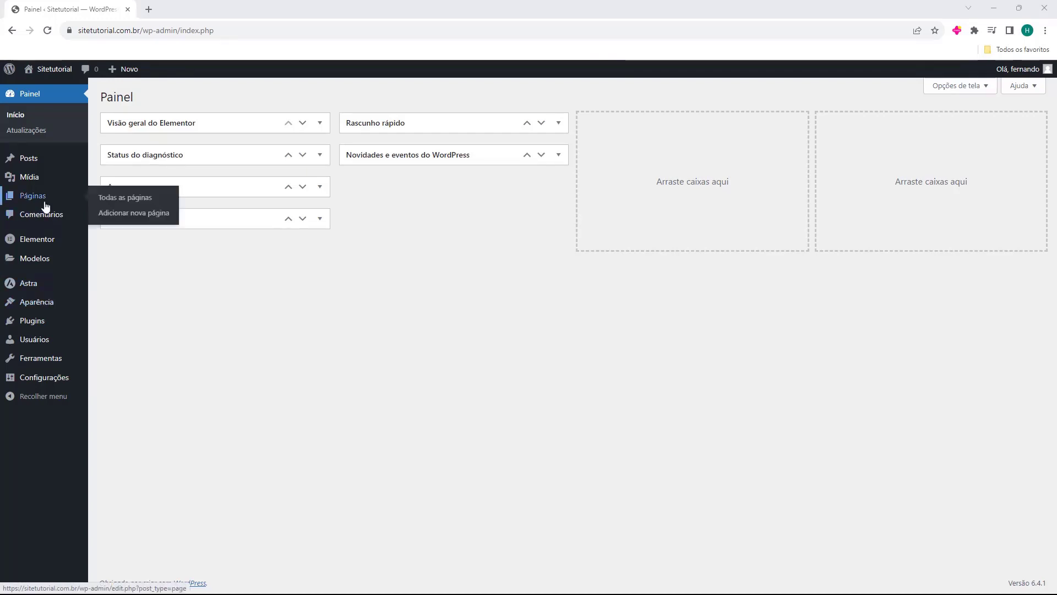
left_click(35, 200)
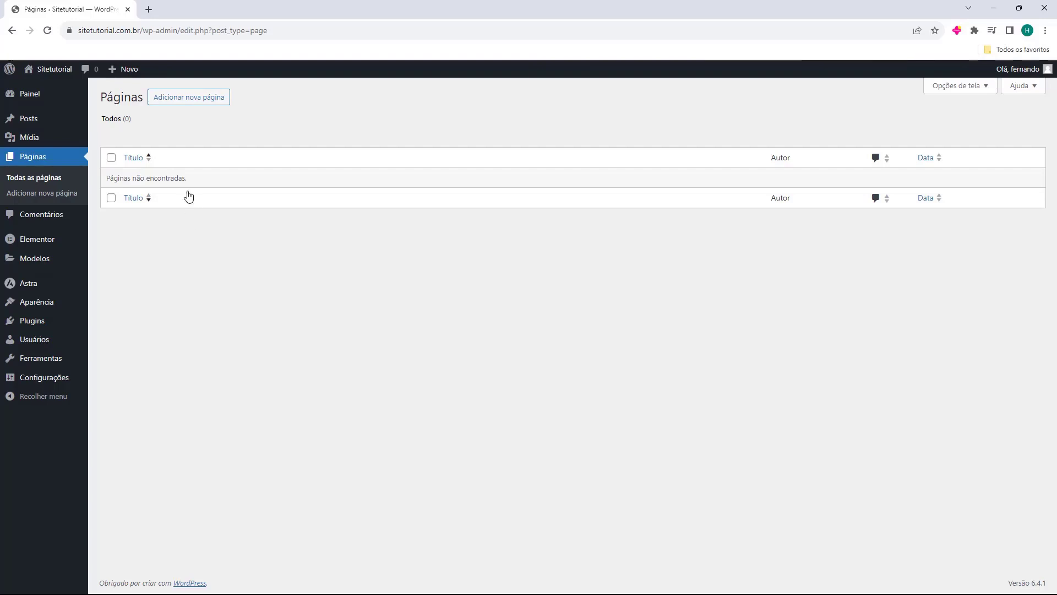
left_click(186, 106)
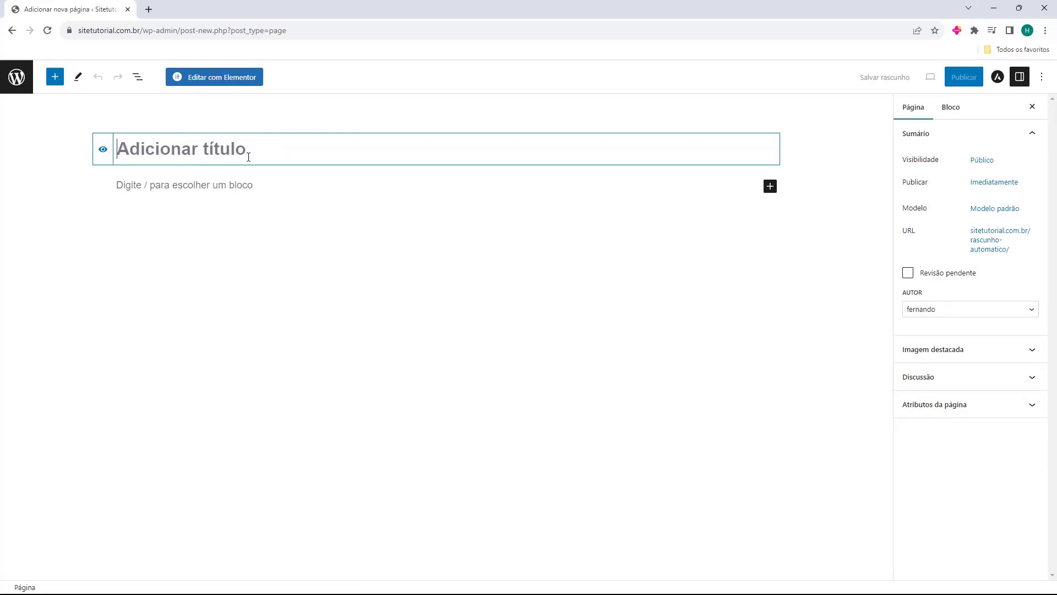
type("Pagina Tutorial")
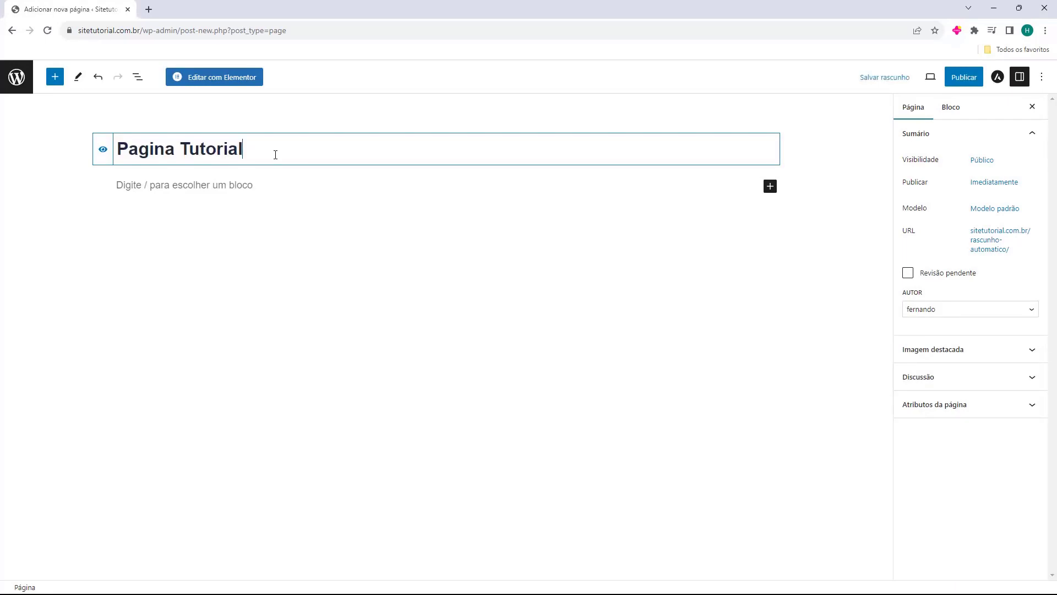
left_click(40, 171)
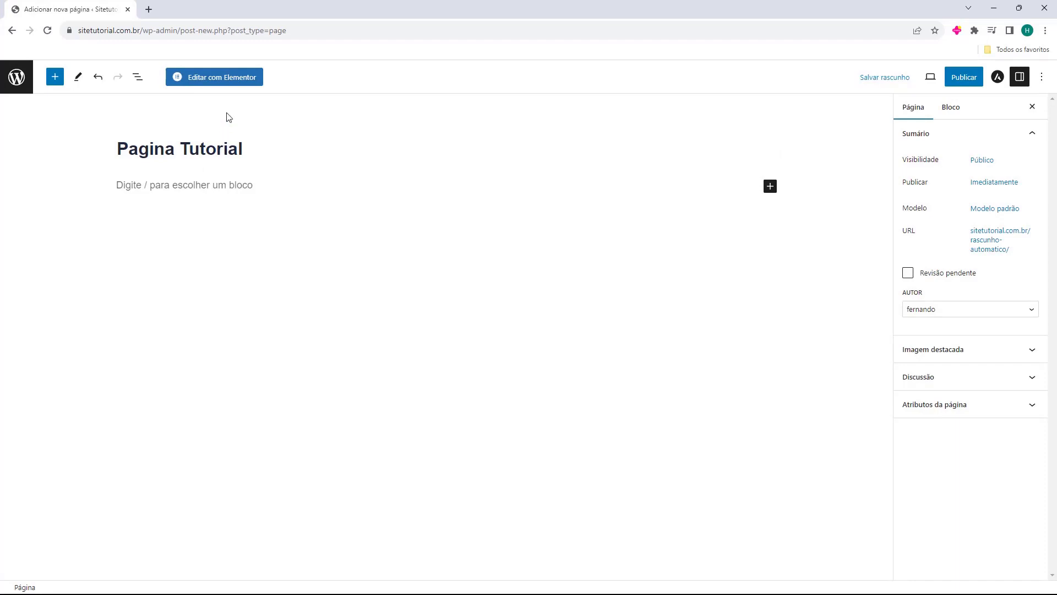
left_click(224, 82)
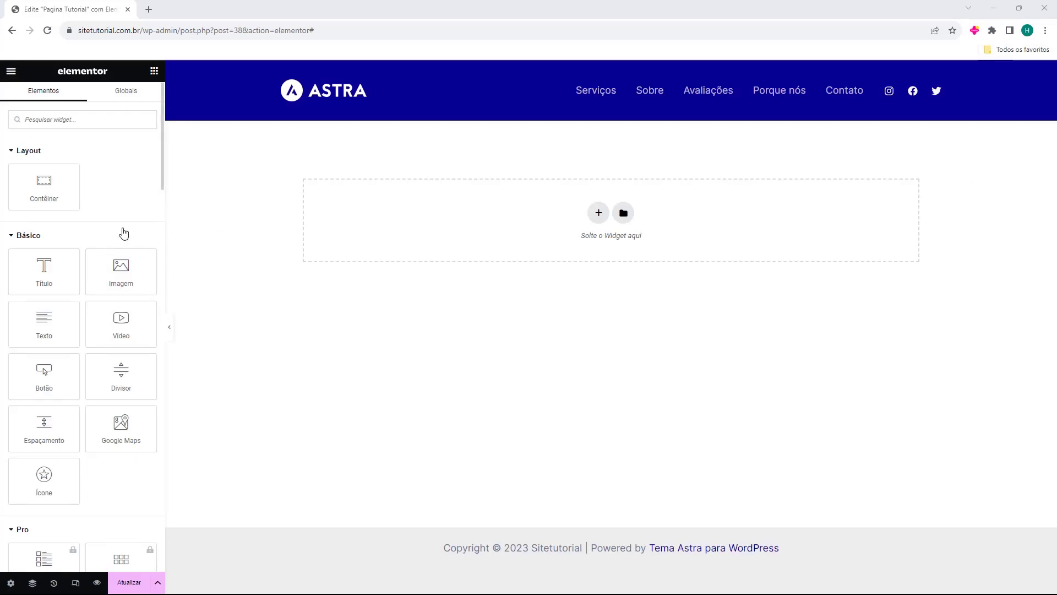
Add a new container to the empty page using the single-column structure with downward direction.
scroll(88, 187, "down", 15)
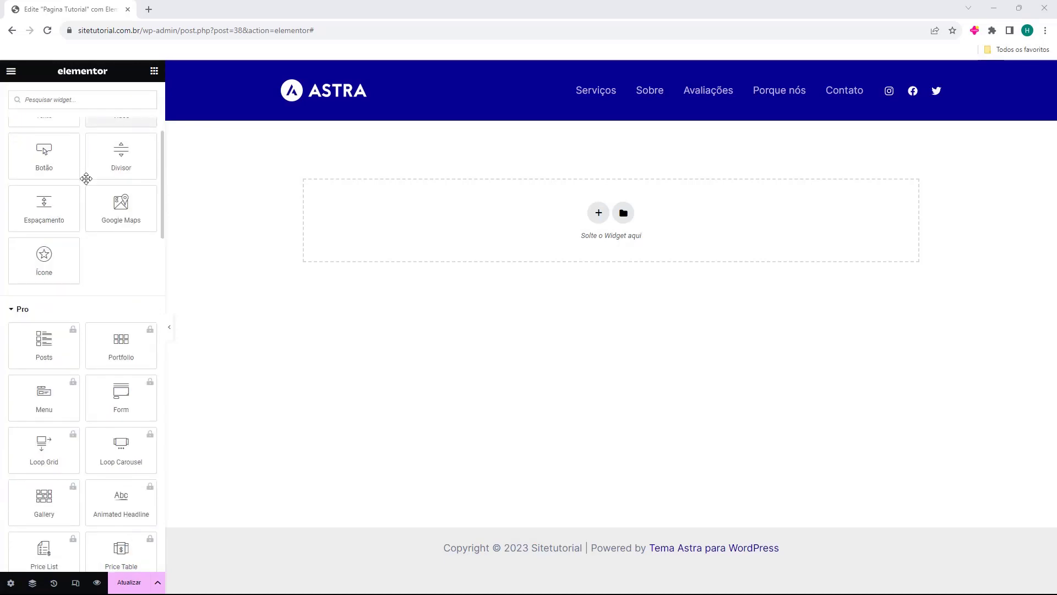
scroll(84, 189, "down", 8)
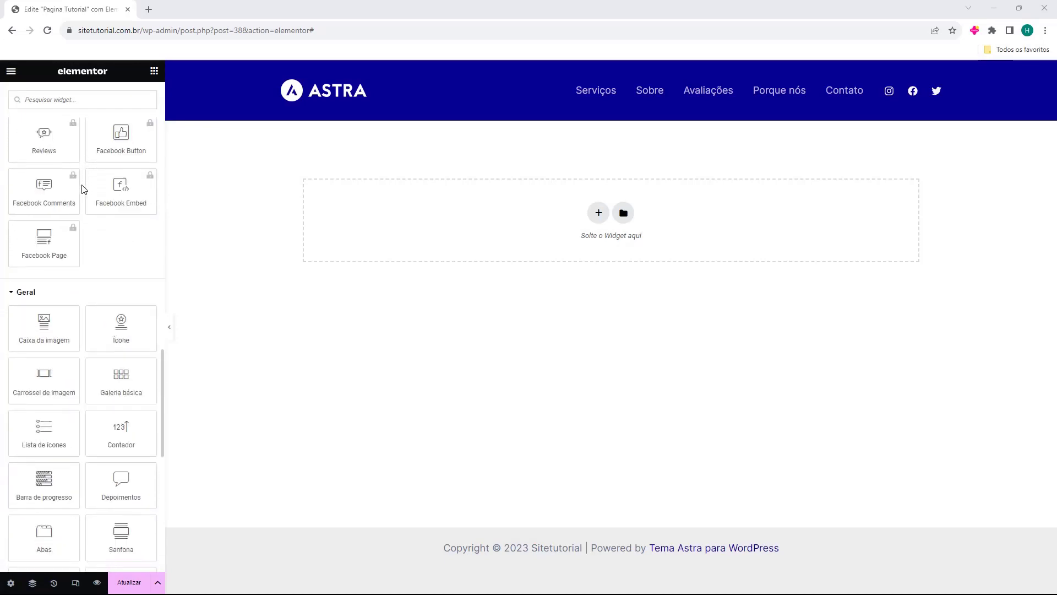
scroll(84, 189, "up", 15)
scroll(84, 189, "up", 10)
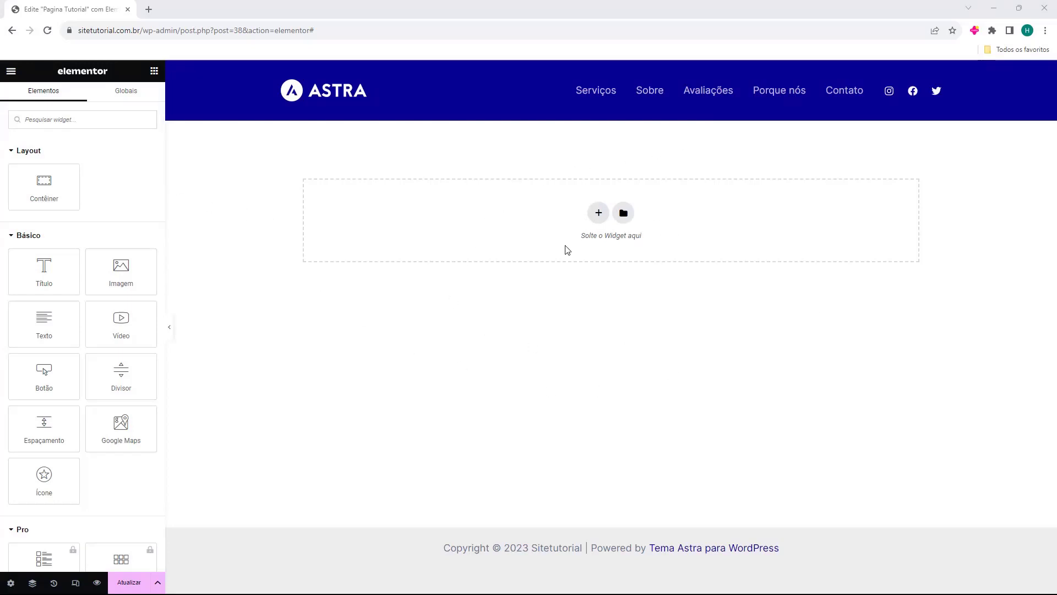
left_click(599, 213)
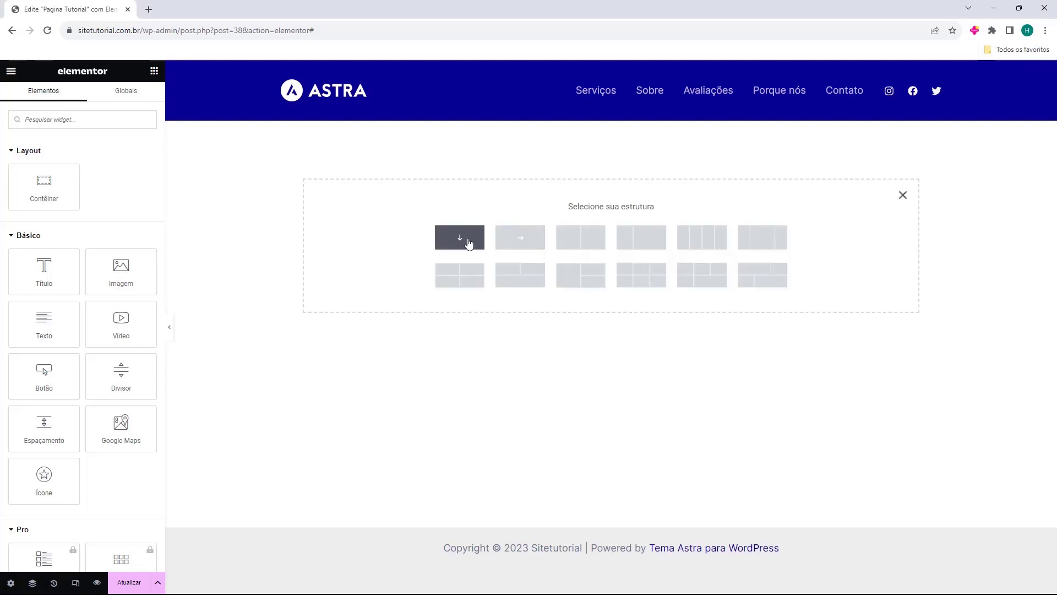
left_click(461, 239)
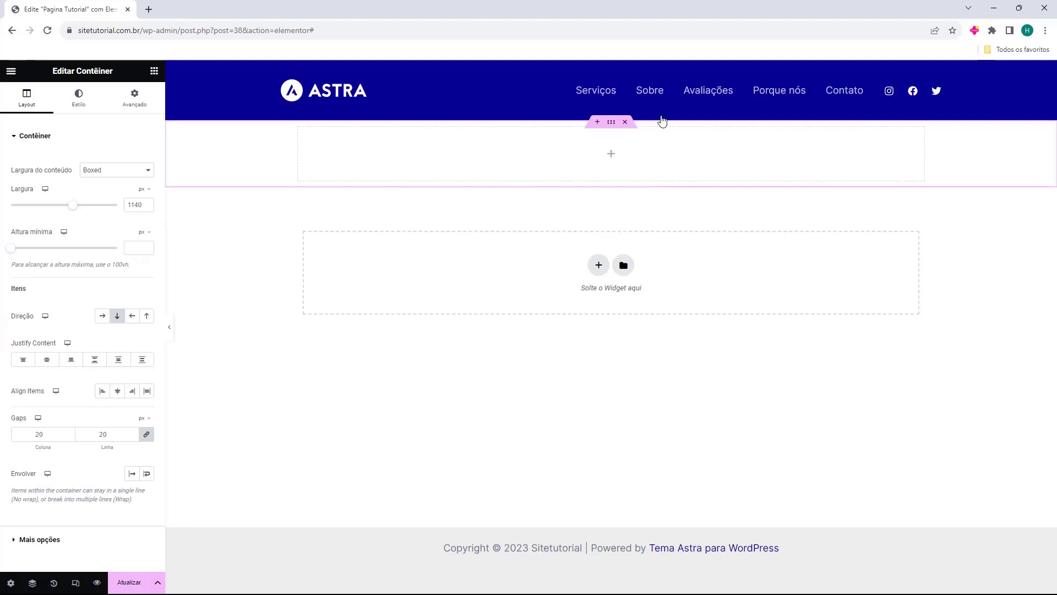
Collapse the Pro widget category and place a Galeria básica widget inside the new container.
left_click(154, 71)
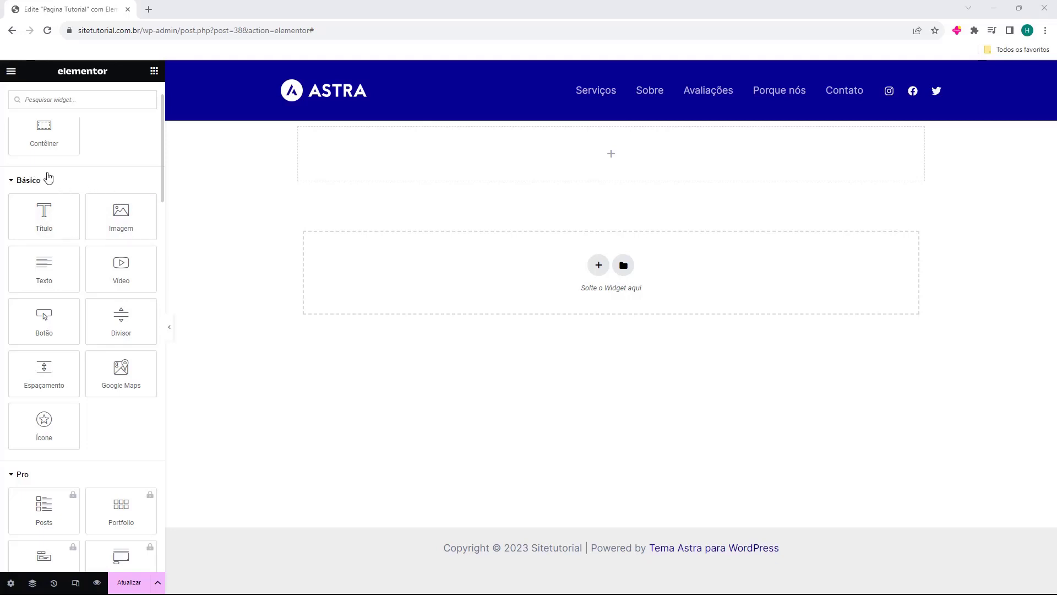
scroll(35, 187, "down", 4)
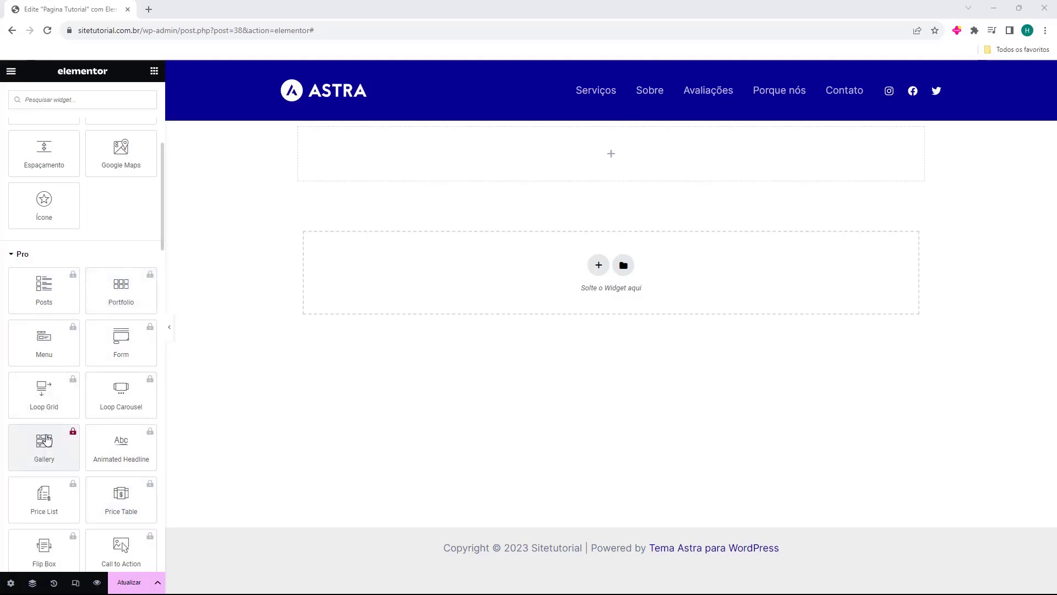
left_click(24, 255)
scroll(26, 253, "down", 2)
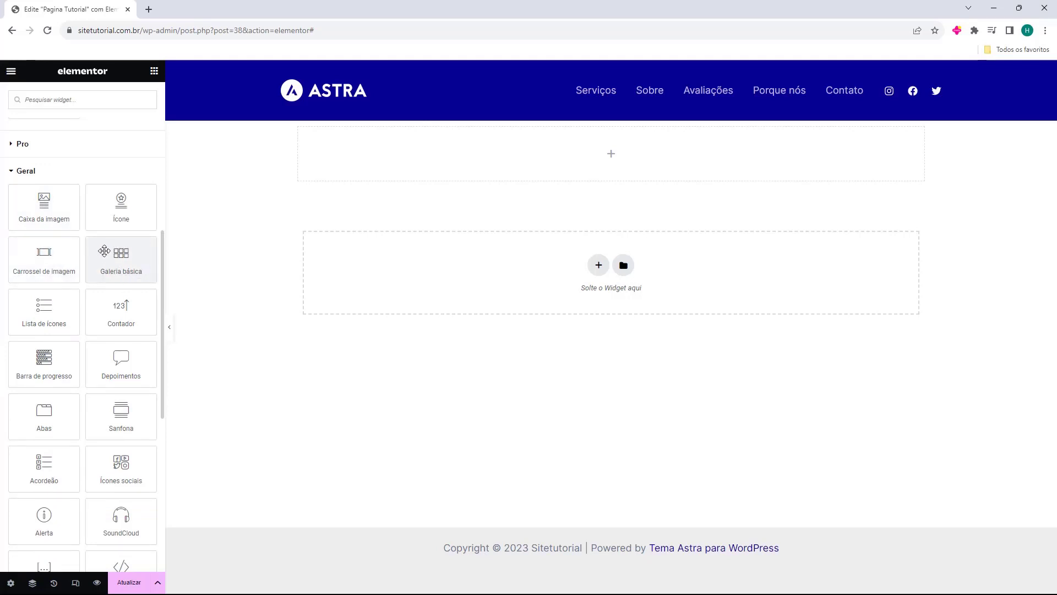
left_click_drag(122, 276, 563, 156)
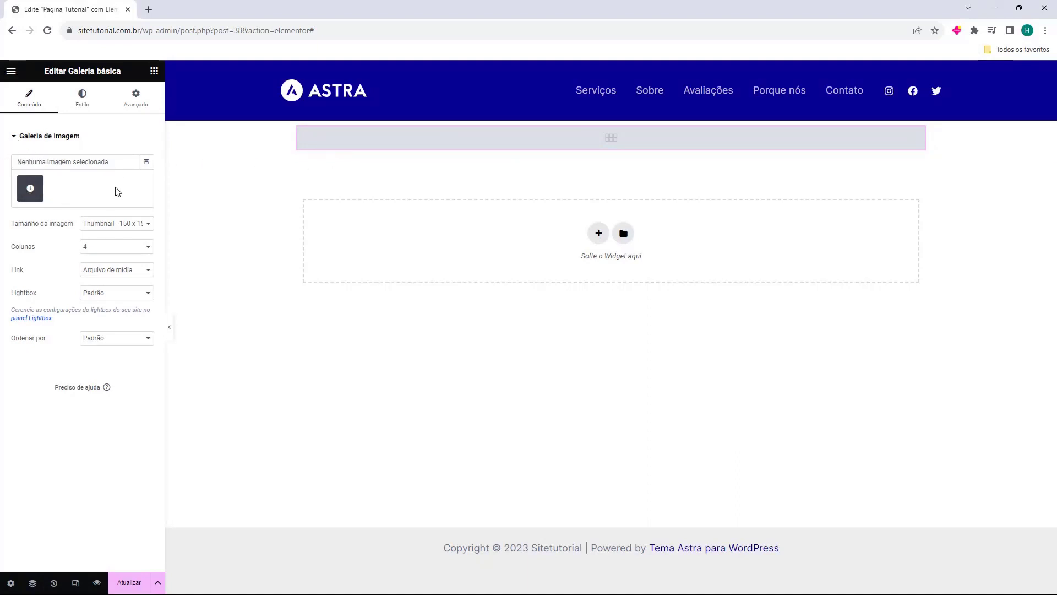
Upload the four T-shirt and hoodie images from the computer for a new gallery.
left_click(30, 189)
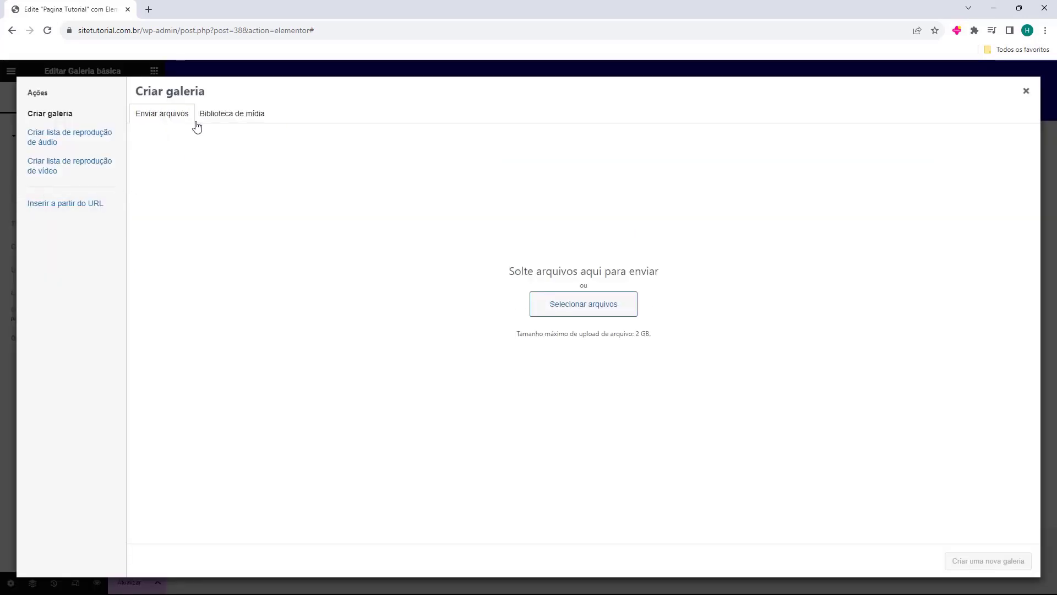
left_click(231, 112)
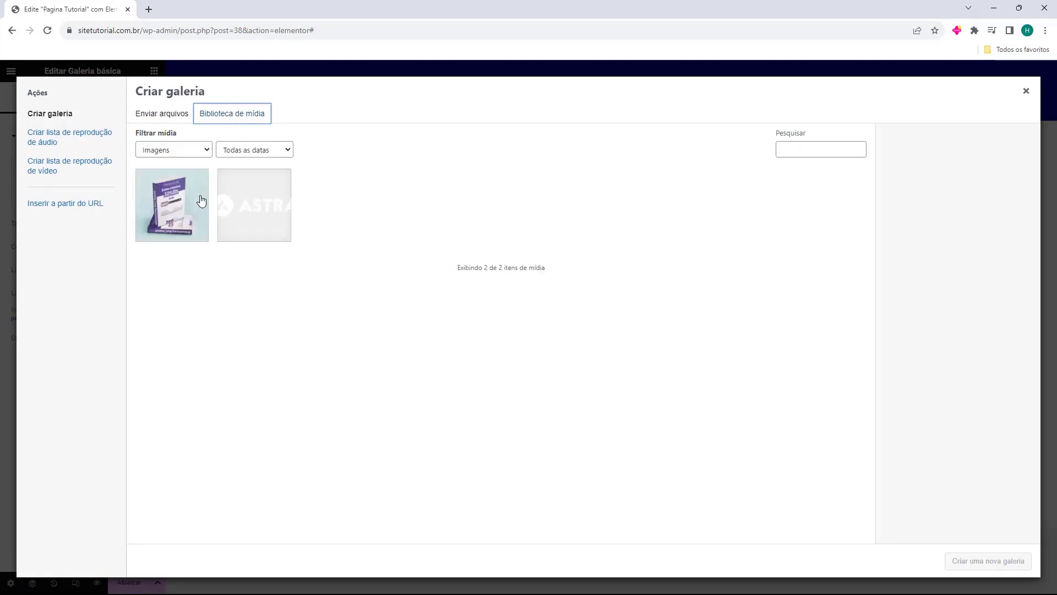
left_click(177, 118)
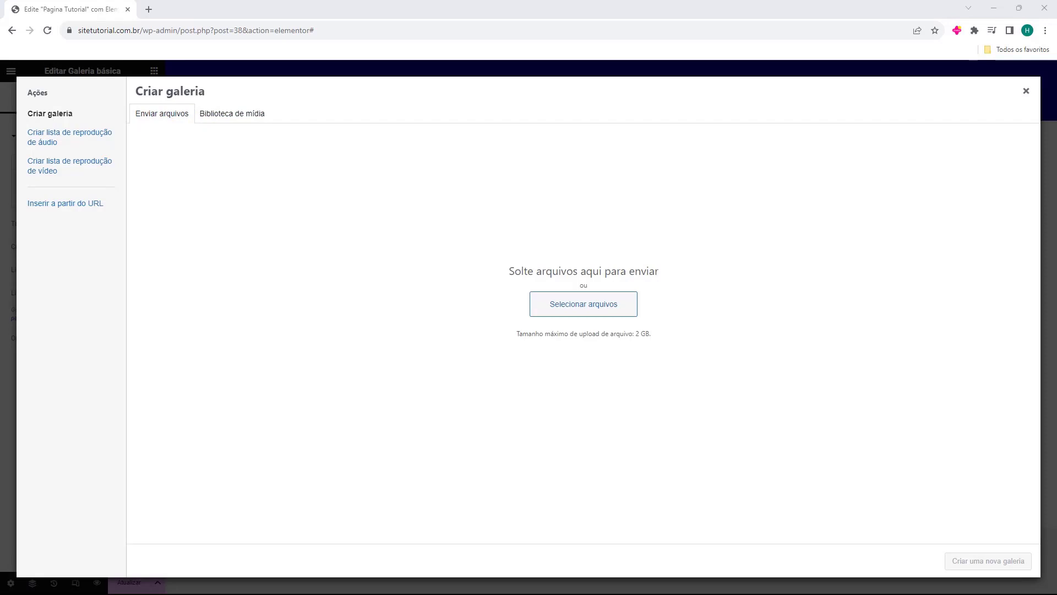
left_click_drag(0, 242, 389, 251)
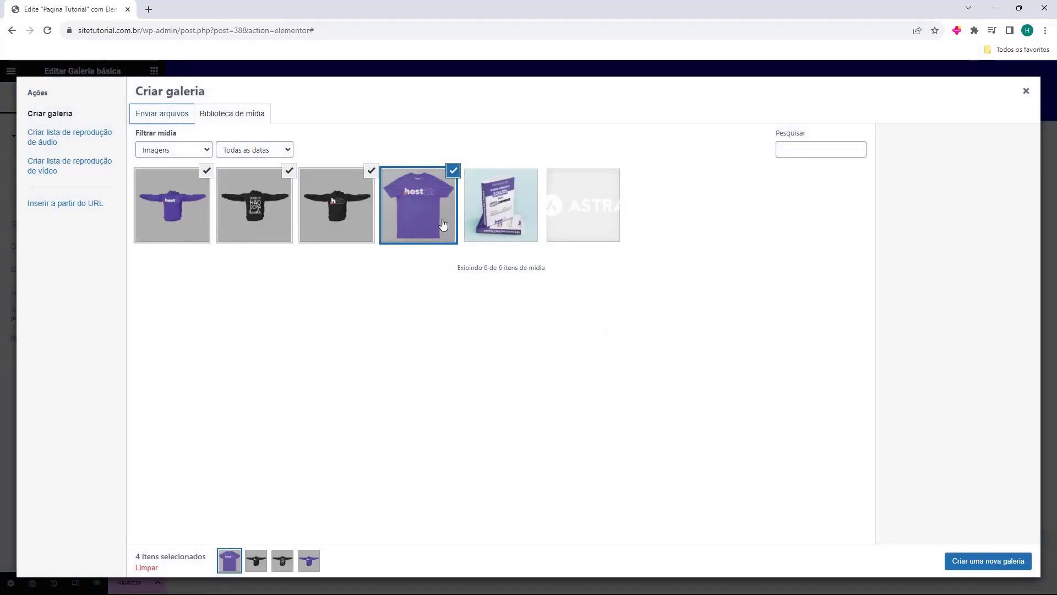
Deselect the four uploaded clothing images and select all four again, starting with the purple T-shirt.
left_click(253, 203)
left_click(337, 199)
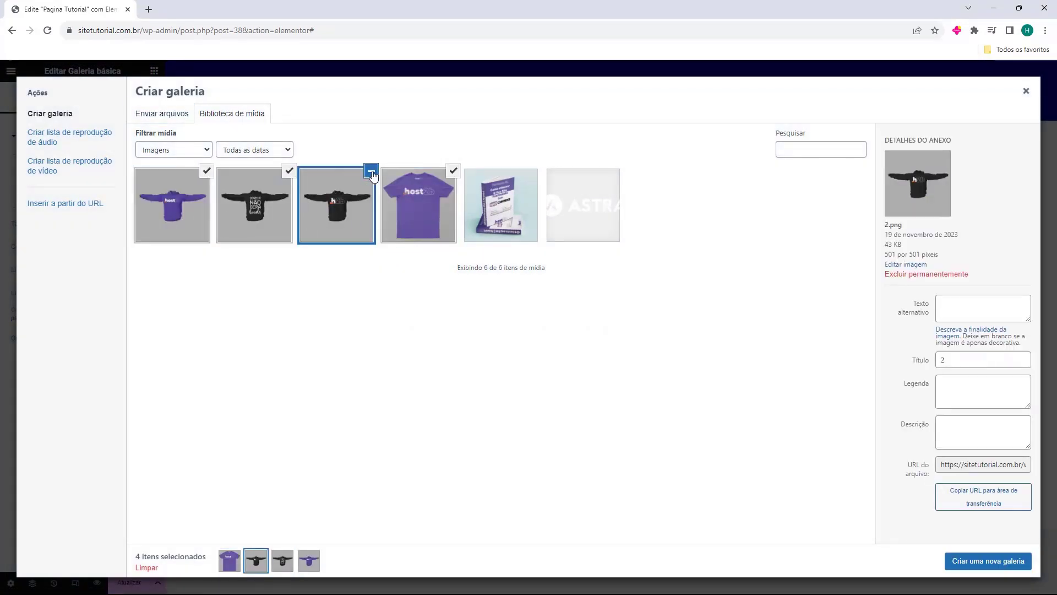
left_click(363, 185)
left_click(453, 170)
left_click(289, 171)
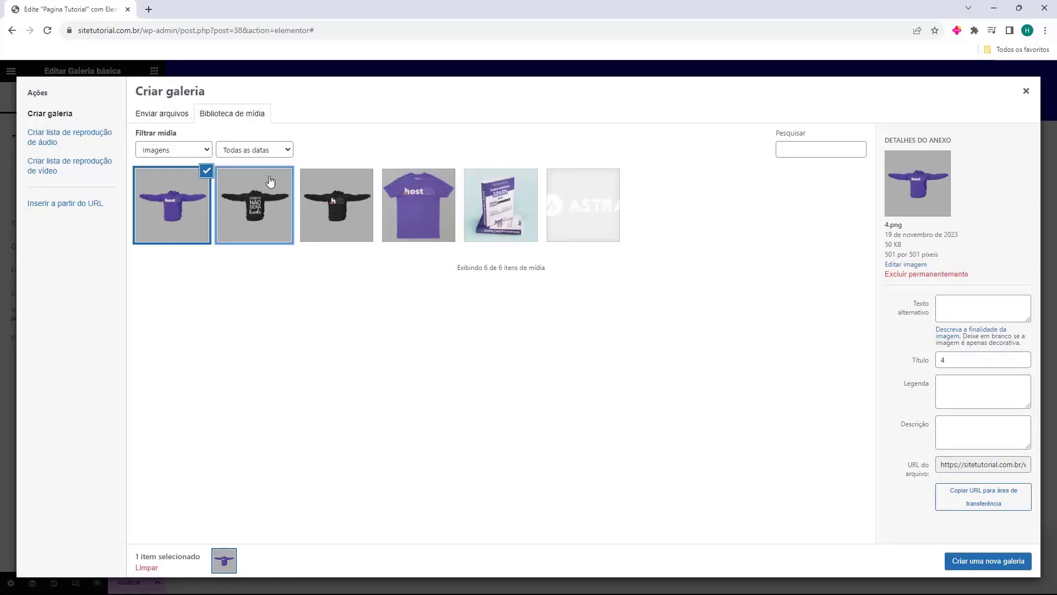
left_click(206, 171)
left_click(424, 237)
left_click(322, 220)
left_click(262, 231)
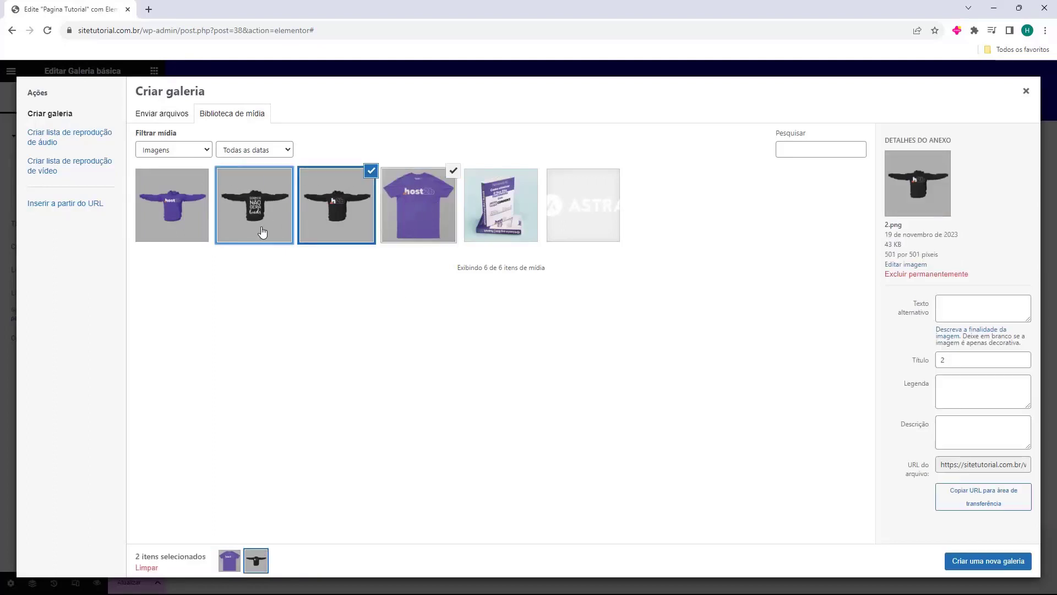
left_click(171, 234)
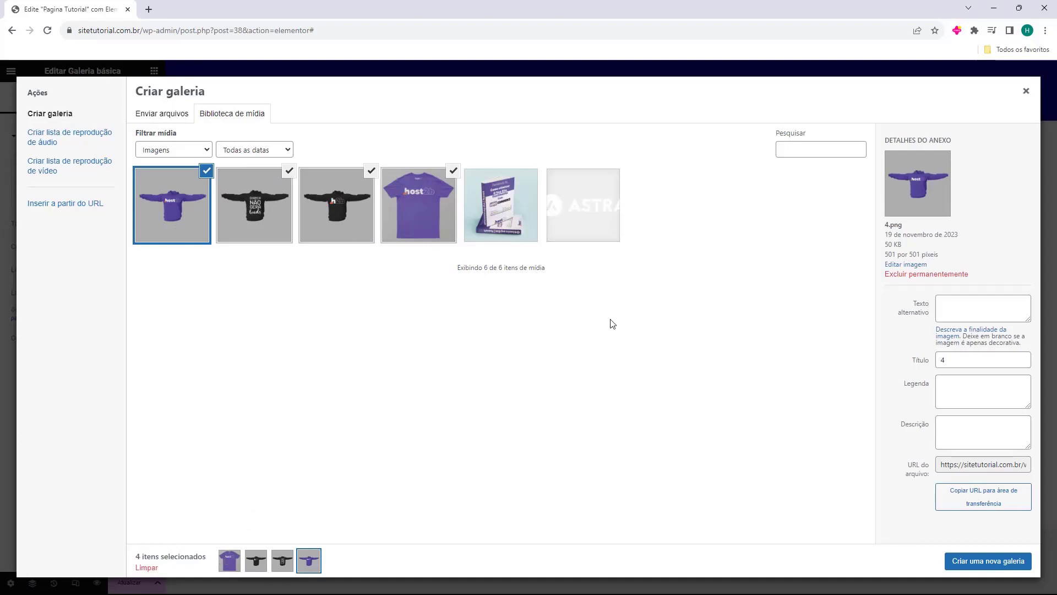
Create the gallery from the selected images, caption them Exemplo 1 to Exemplo 4, and insert it into the page.
left_click(980, 568)
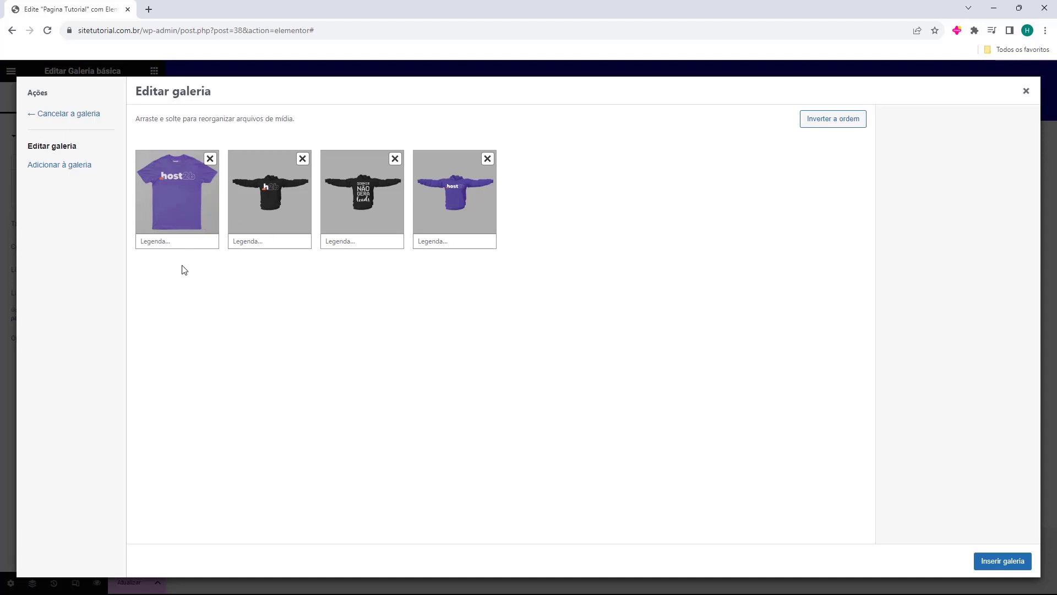
left_click(184, 244)
type("Exemplo 1")
key("ctrl+a")
left_click(1002, 561)
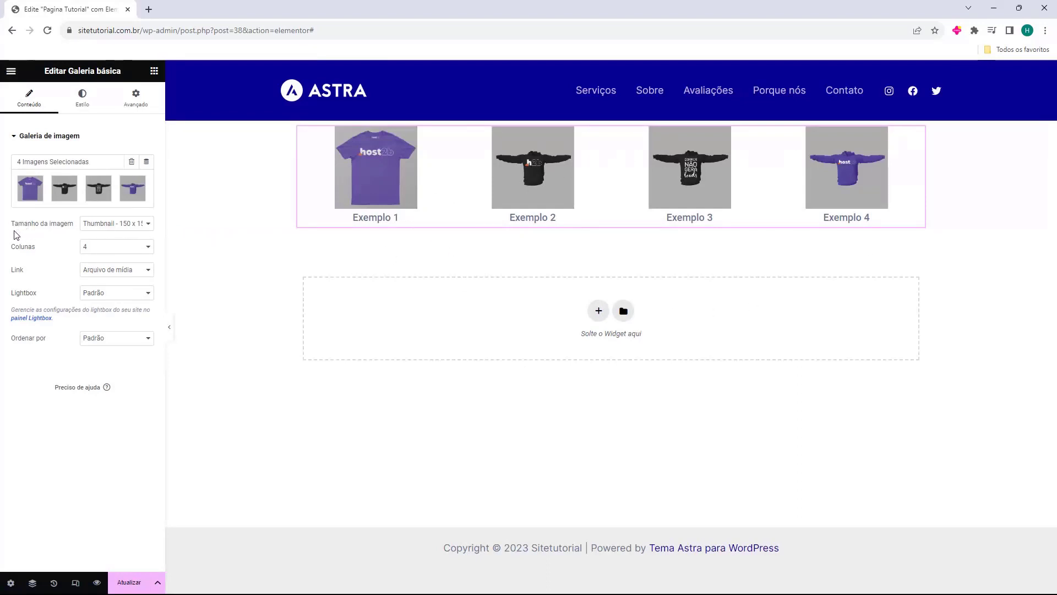
Try the Medium, Medium Large, Large, 1536x1536 and Full image sizes on the gallery.
left_click(101, 227)
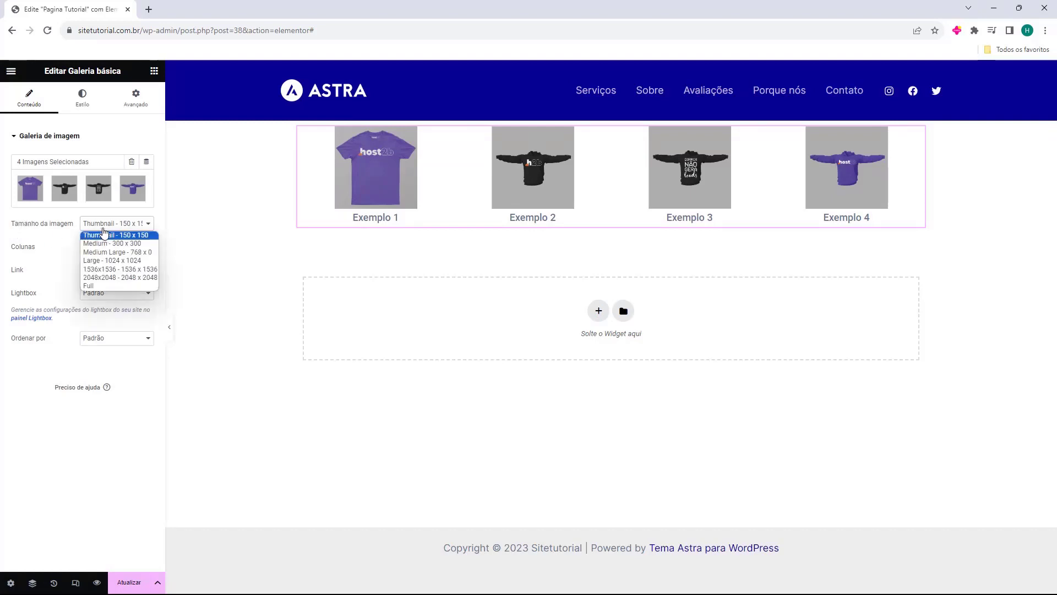
left_click(120, 239)
left_click(118, 224)
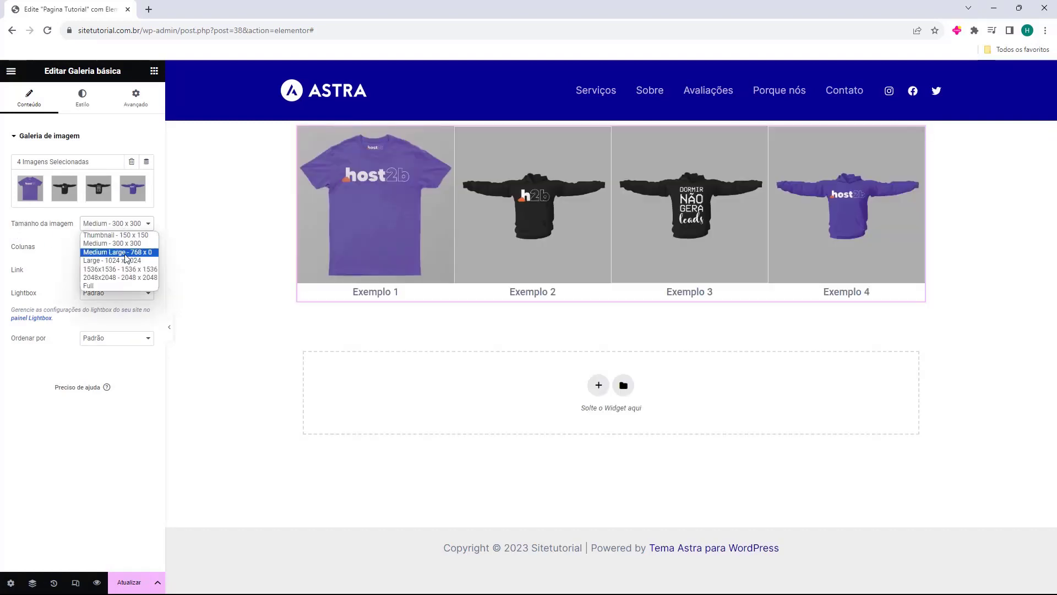
left_click(119, 252)
left_click(127, 224)
left_click(113, 260)
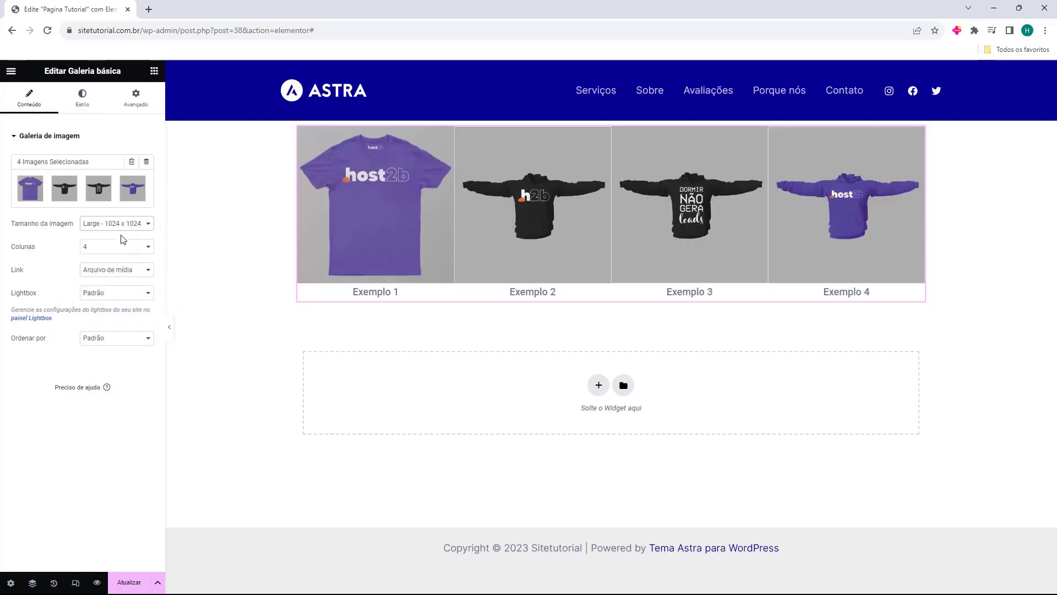
left_click(118, 223)
left_click(117, 261)
left_click(117, 224)
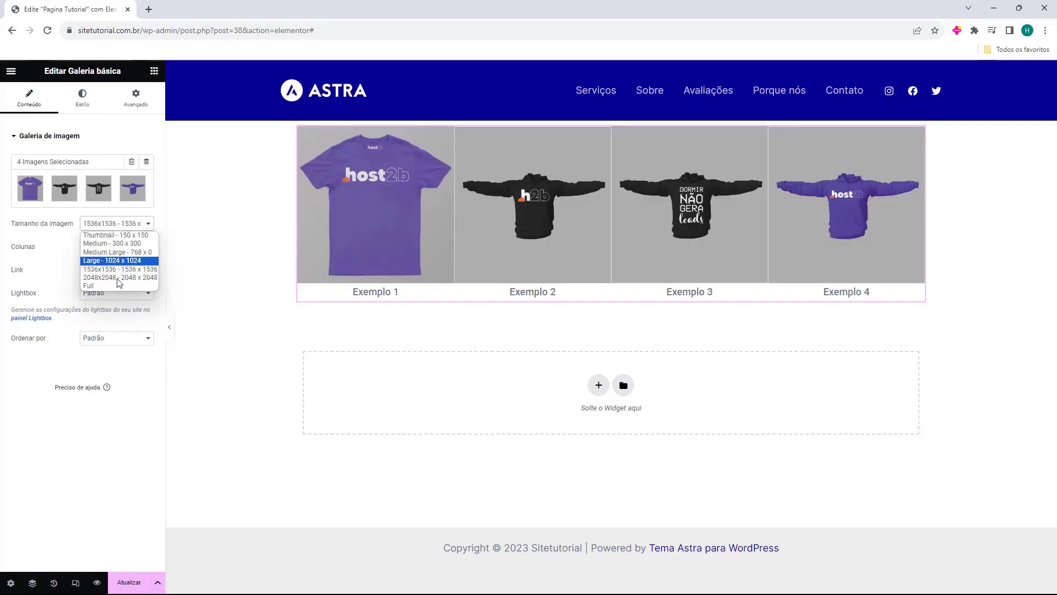
left_click(110, 285)
Set the gallery's image size to Medium Large - 768 x 0.
left_click(115, 226)
left_click(111, 243)
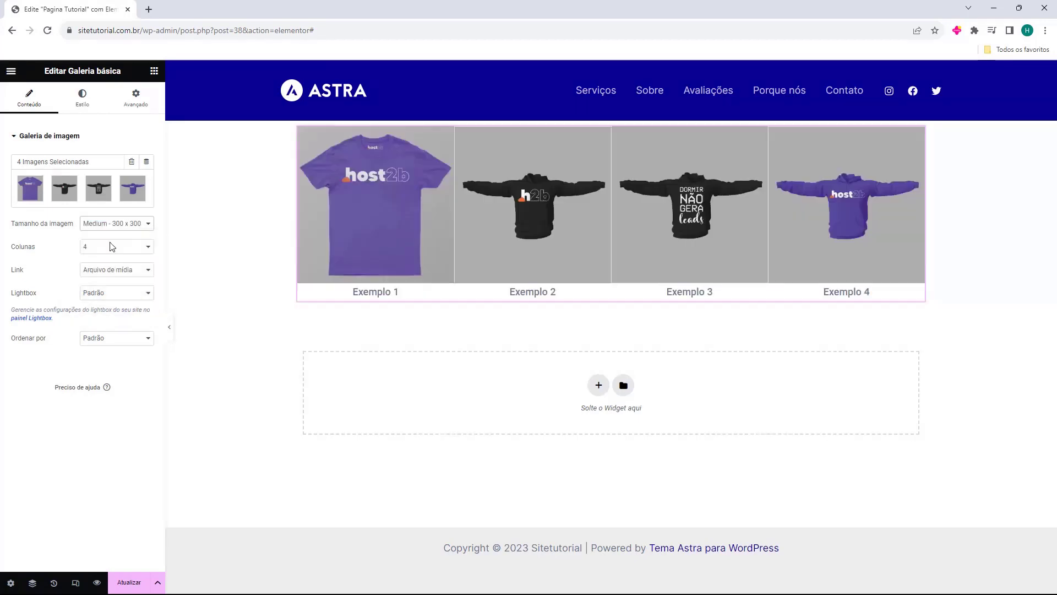
key("Down")
Try 1, 2 and 7 columns on the gallery and return it to 4 columns.
left_click_drag(15, 249, 37, 249)
left_click(102, 247)
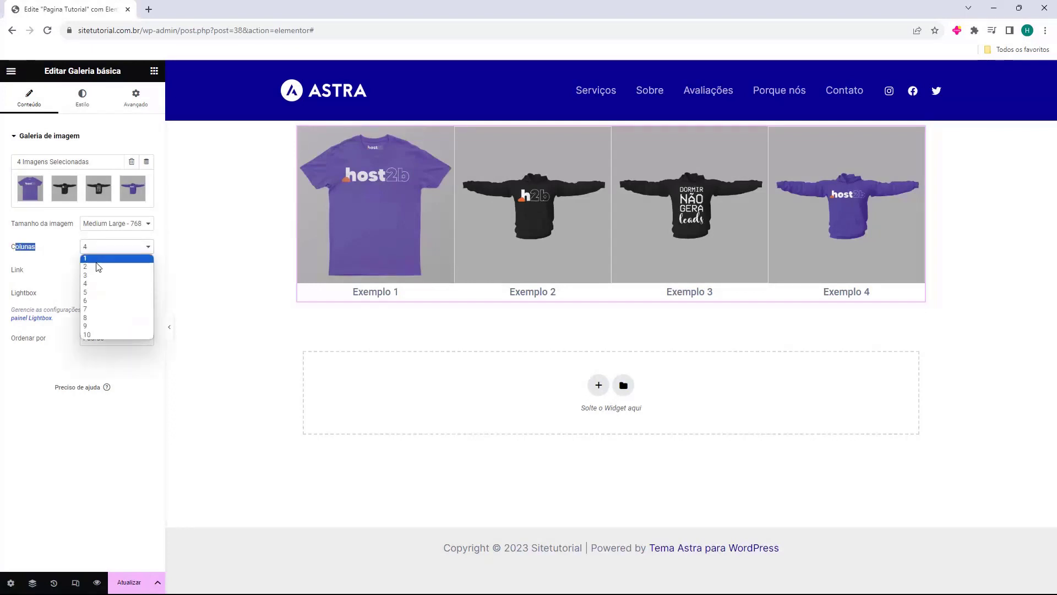
left_click(98, 261)
left_click(108, 248)
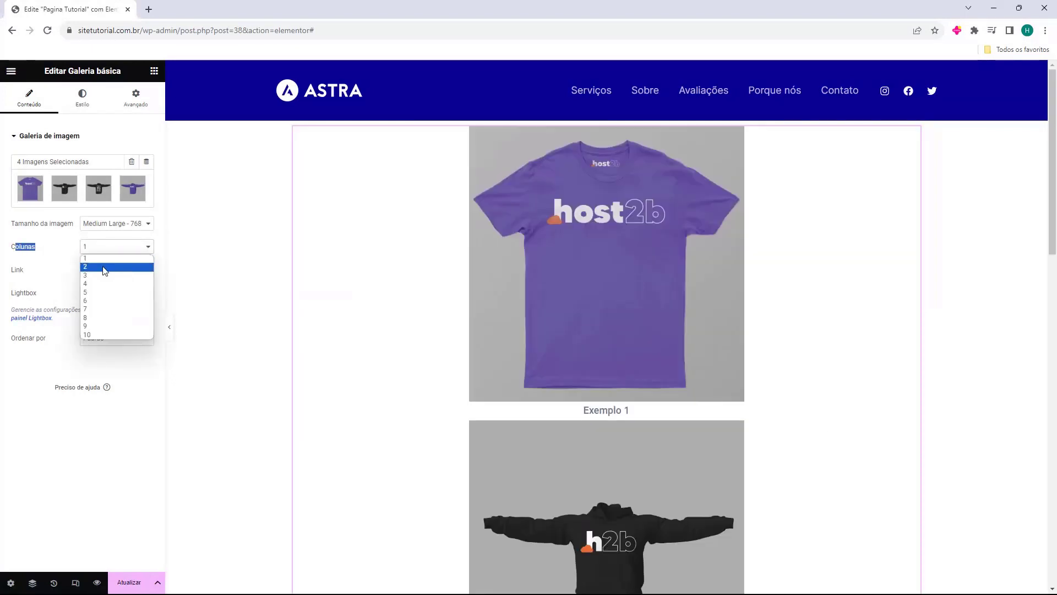
left_click(108, 267)
scroll(603, 323, "down", 3)
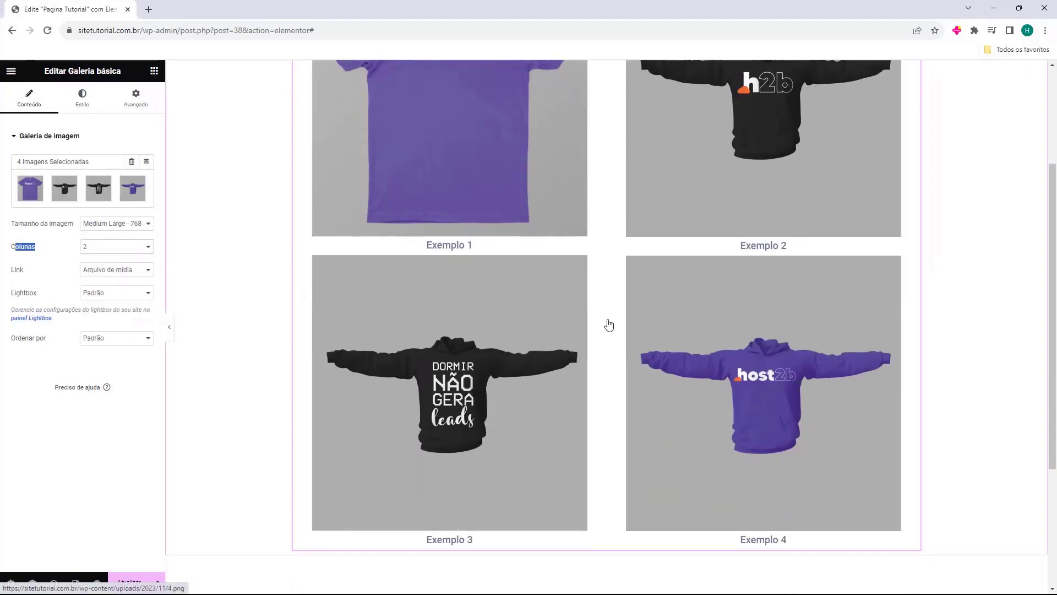
left_click(107, 247)
left_click(111, 310)
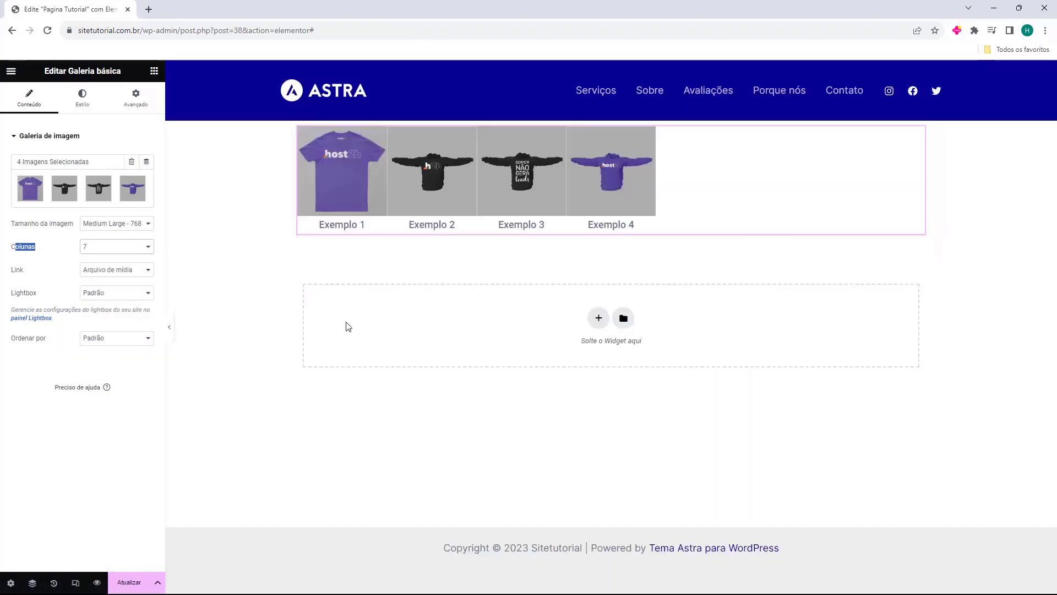
left_click(93, 248)
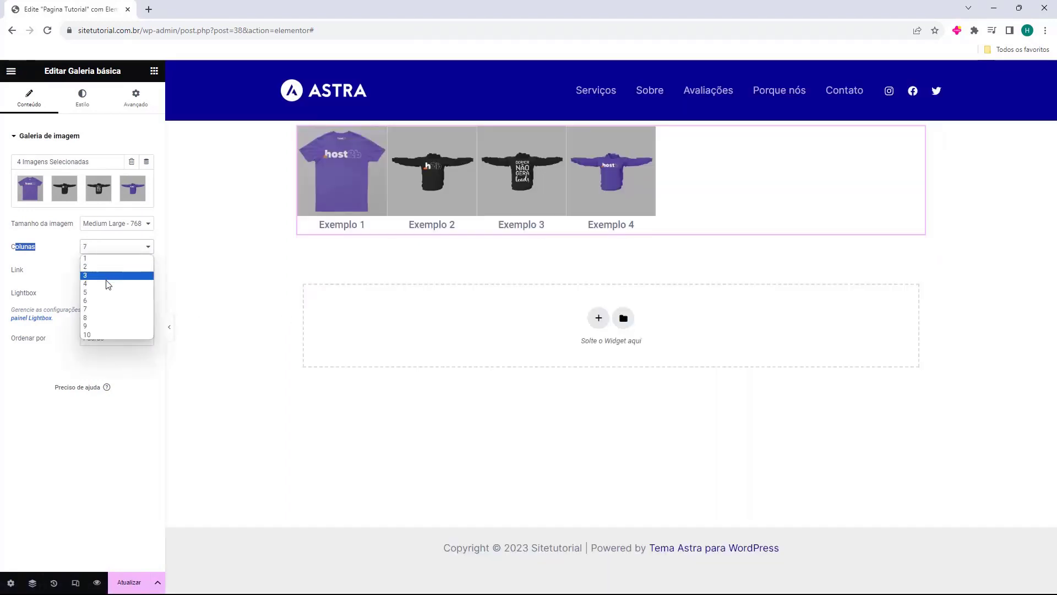
left_click(104, 285)
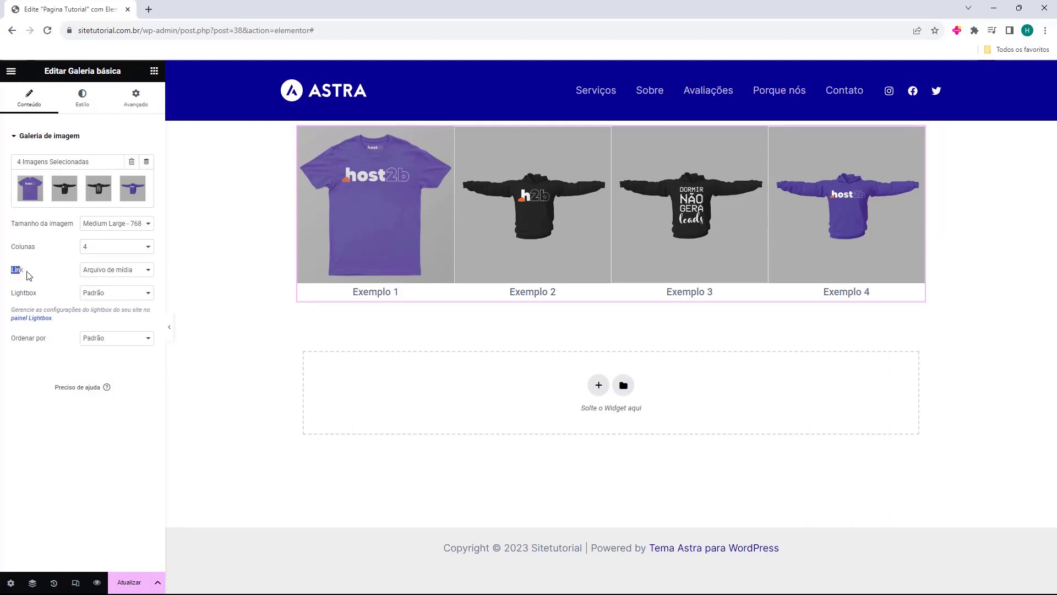
Try Página do anexo as the gallery's link target and switch it back to Arquivo de mídia.
left_click(112, 270)
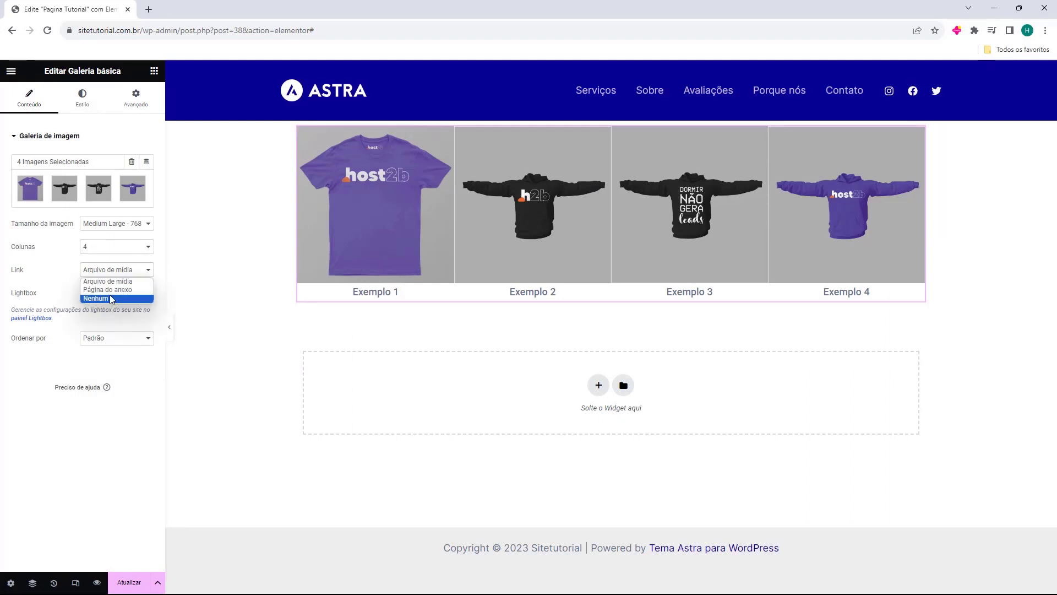
left_click(108, 290)
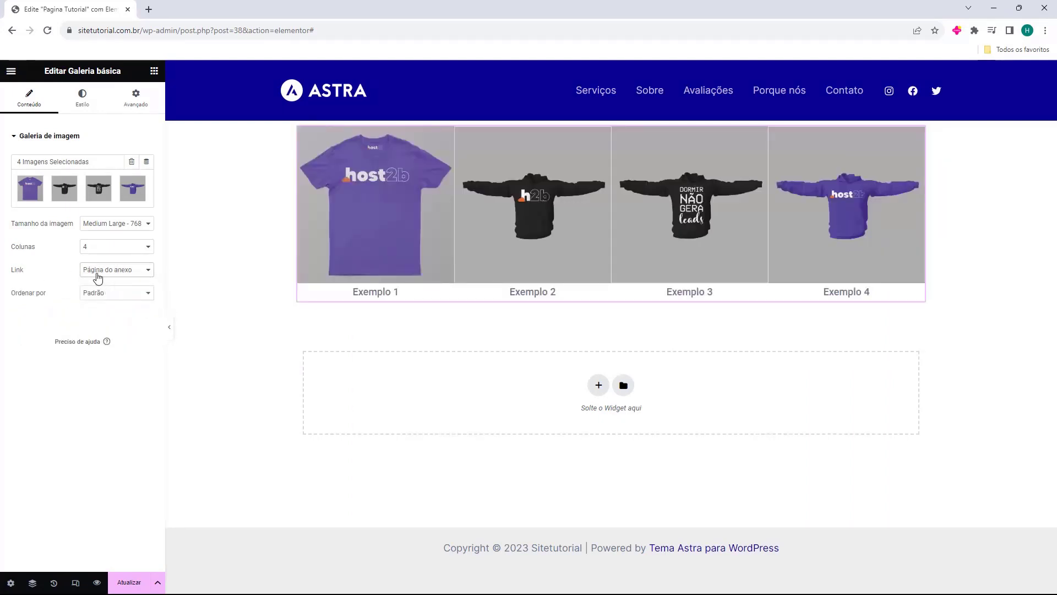
left_click(98, 277)
left_click(83, 282)
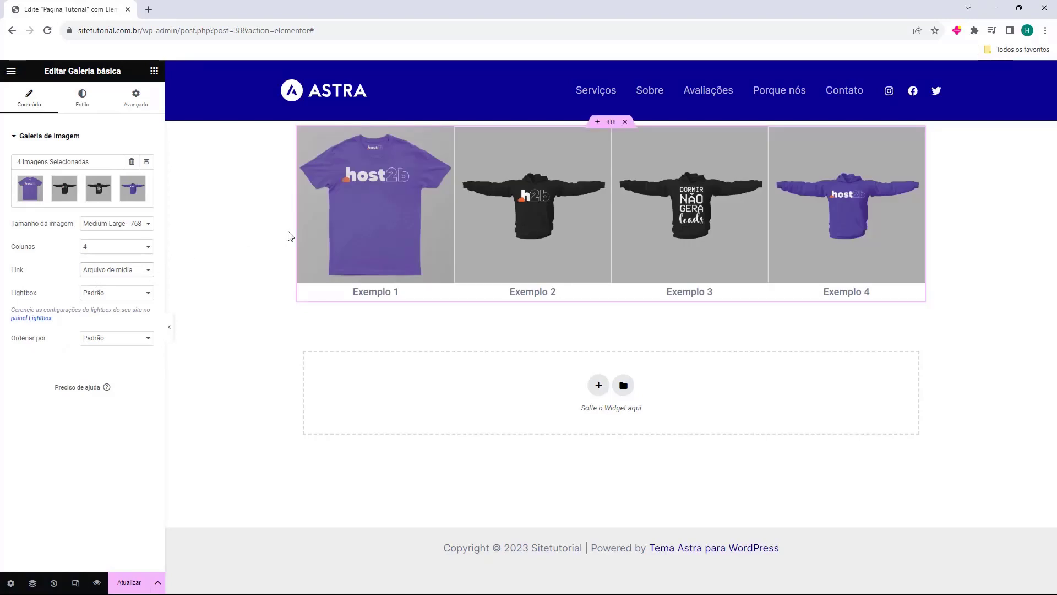
Preview the gallery in the lightbox from the purple T-shirt, browse its images, close it and reselect the gallery for editing.
left_click(424, 264)
left_click(991, 330)
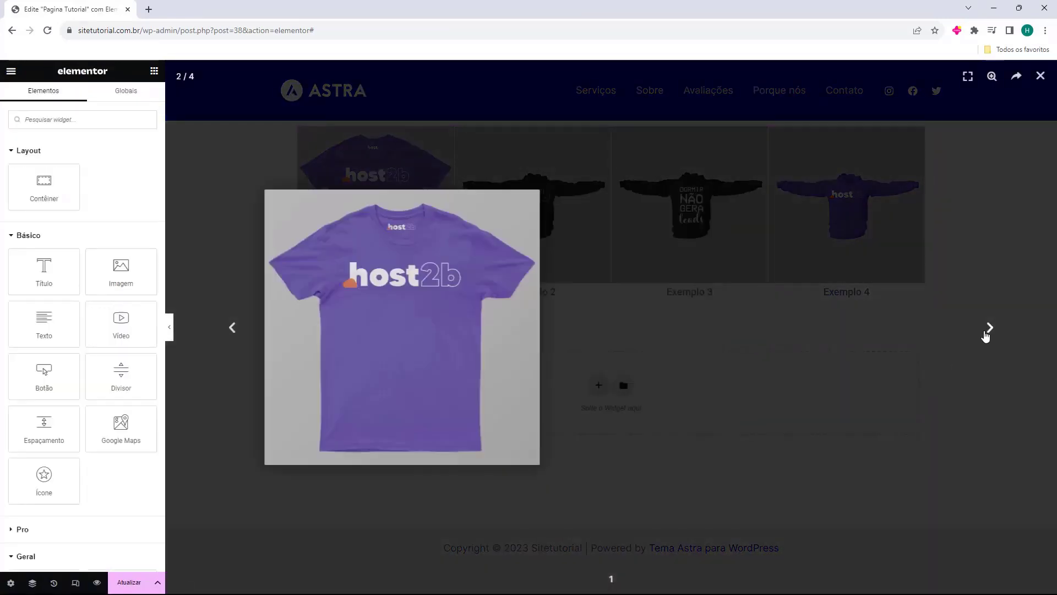
left_click(991, 330)
left_click(991, 331)
left_click(876, 341)
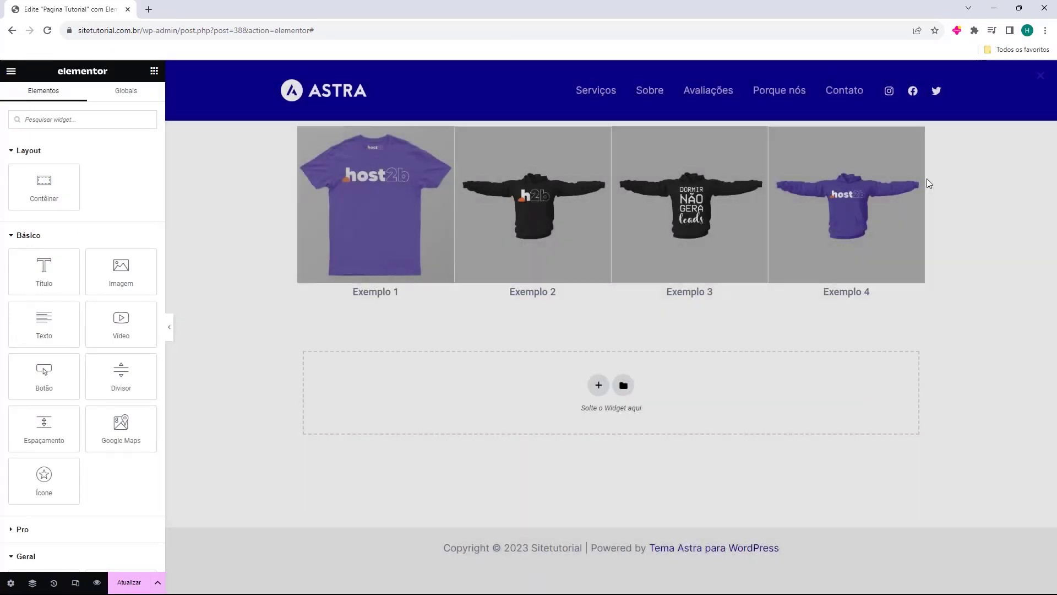
left_click(922, 182)
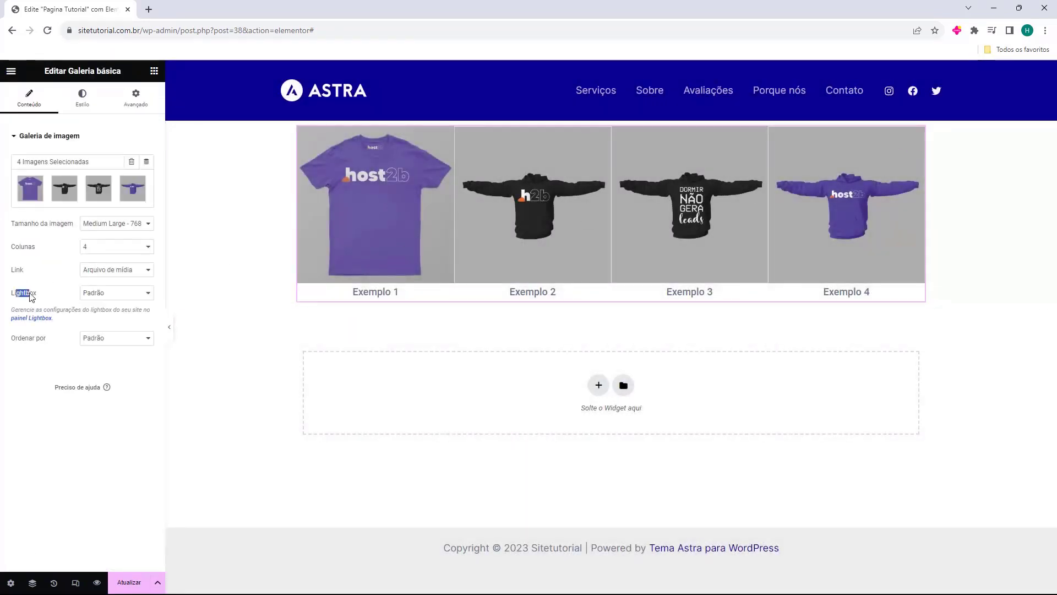
View the purple T-shirt enlarged once more, close the preview and open the choices of the gallery's Lightbox setting.
left_click(418, 269)
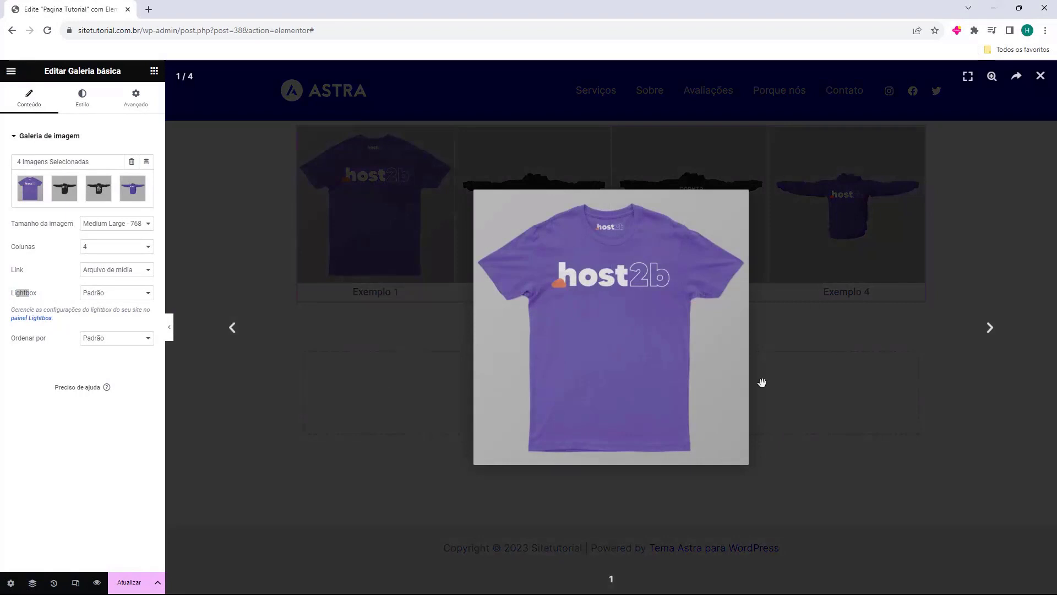
left_click(186, 293)
left_click(115, 293)
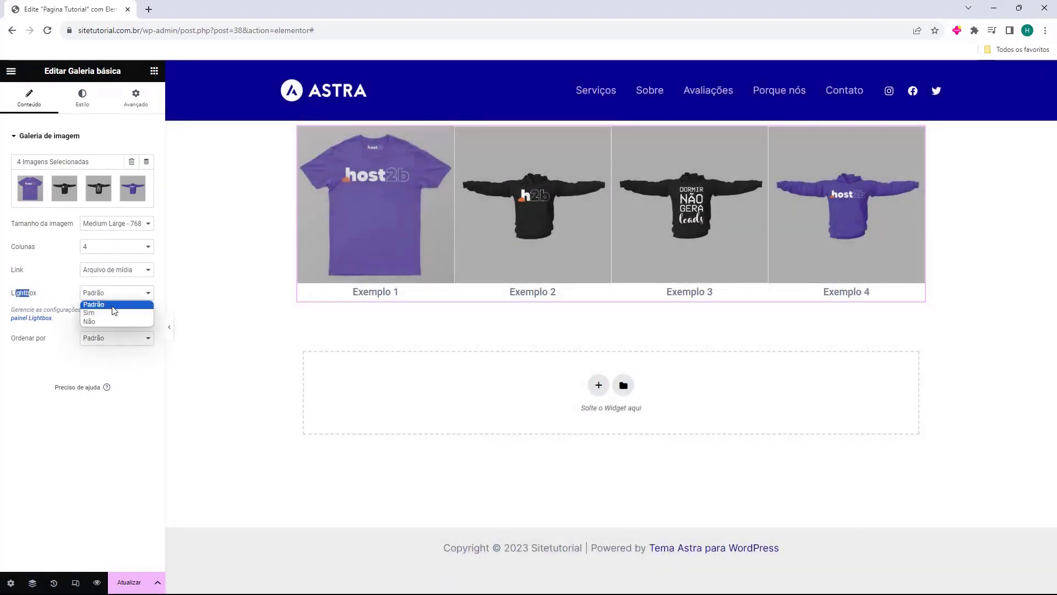